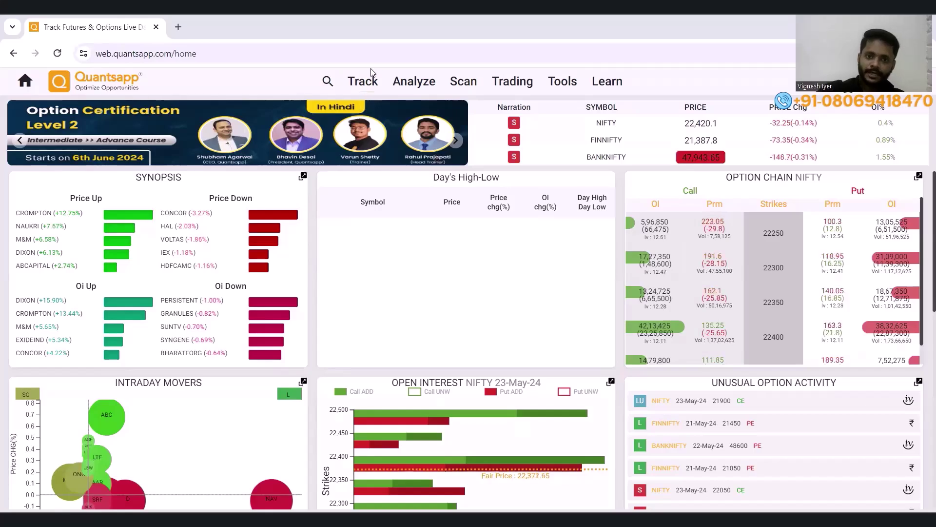
- Open the Advance Decline Chart from the Price & Volume tracking tools
{"action": "left_click", "coordinate": [372, 82]}
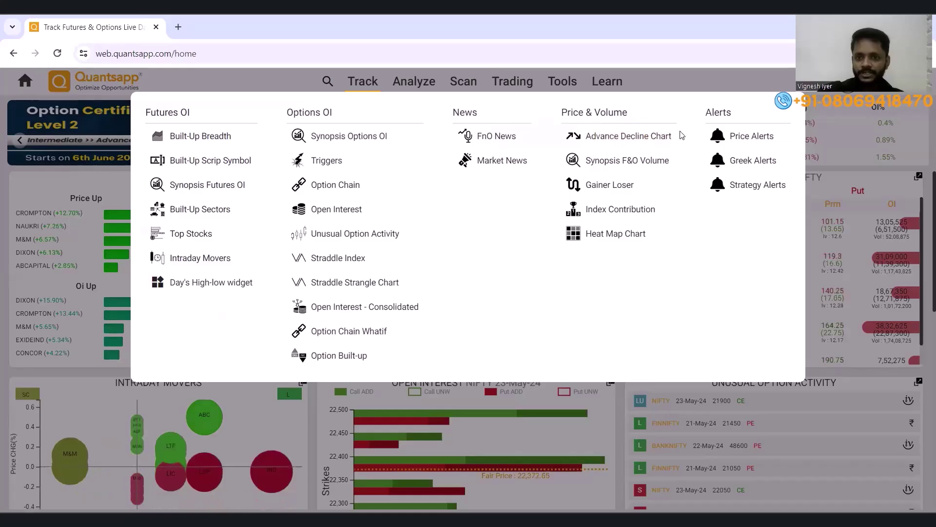
{"action": "left_click", "coordinate": [624, 139]}
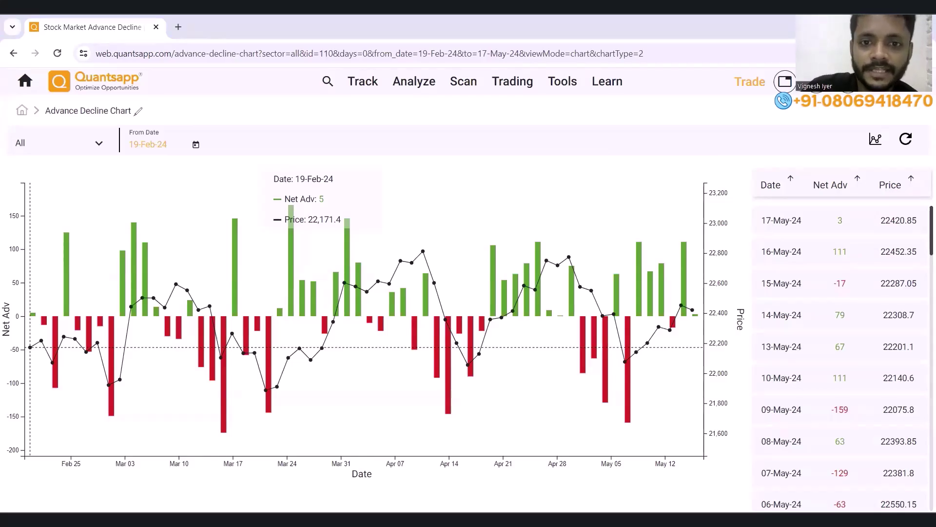
- Handwrite the example figures +100, -87 and +13 over the advance-decline chart, and clear the annotations
{"action": "mouse_move", "coordinate": [406, 186]}
{"action": "left_mouse_down"}
{"action": "mouse_move", "coordinate": [414, 210]}
{"action": "mouse_move", "coordinate": [427, 184]}
{"action": "mouse_move", "coordinate": [443, 199]}
{"action": "mouse_move", "coordinate": [442, 179]}
{"action": "left_mouse_up"}
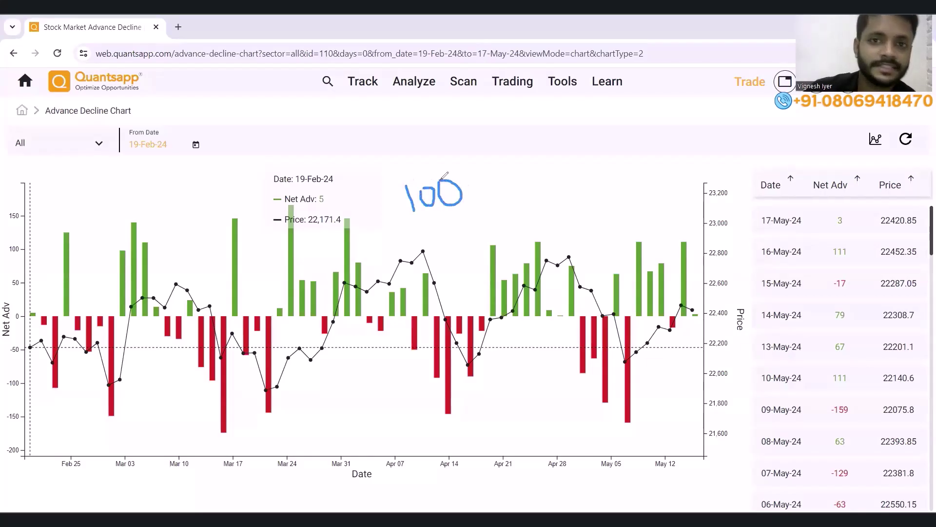
{"action": "mouse_move", "coordinate": [393, 201]}
{"action": "left_mouse_down"}
{"action": "mouse_move", "coordinate": [405, 226]}
{"action": "mouse_move", "coordinate": [414, 203]}
{"action": "mouse_move", "coordinate": [427, 236]}
{"action": "left_mouse_up"}
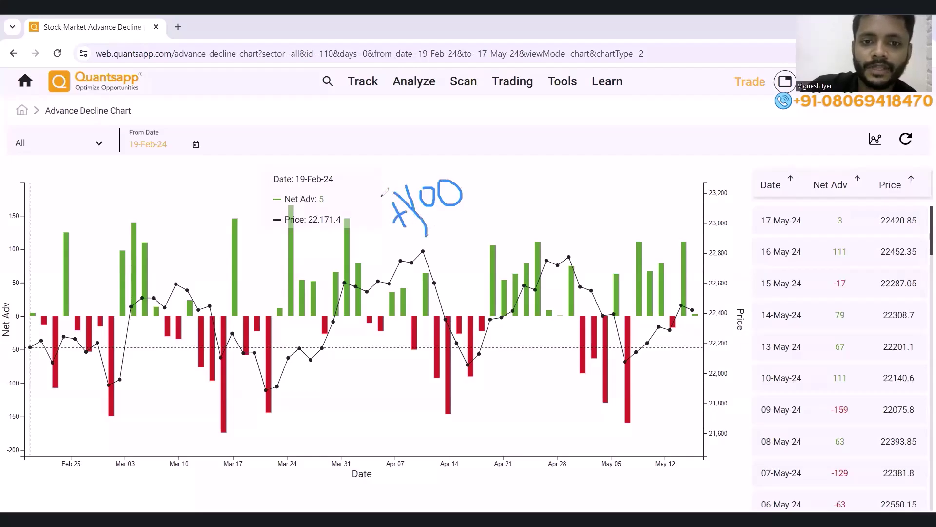
{"action": "left_click_drag", "start_coordinate": [376, 193], "coordinate": [417, 249]}
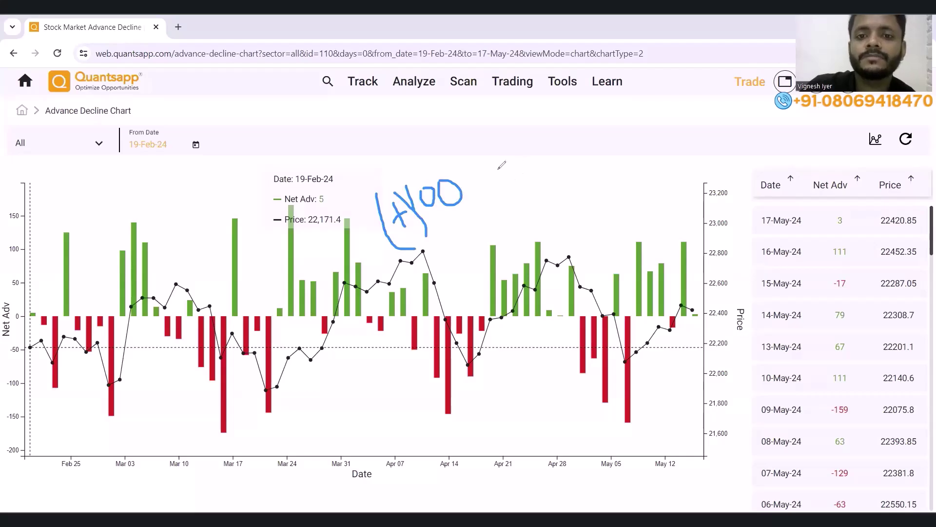
{"action": "mouse_move", "coordinate": [497, 169]}
{"action": "left_mouse_down"}
{"action": "mouse_move", "coordinate": [535, 128]}
{"action": "mouse_move", "coordinate": [559, 171]}
{"action": "mouse_move", "coordinate": [544, 128]}
{"action": "mouse_move", "coordinate": [569, 108]}
{"action": "mouse_move", "coordinate": [585, 151]}
{"action": "left_mouse_up"}
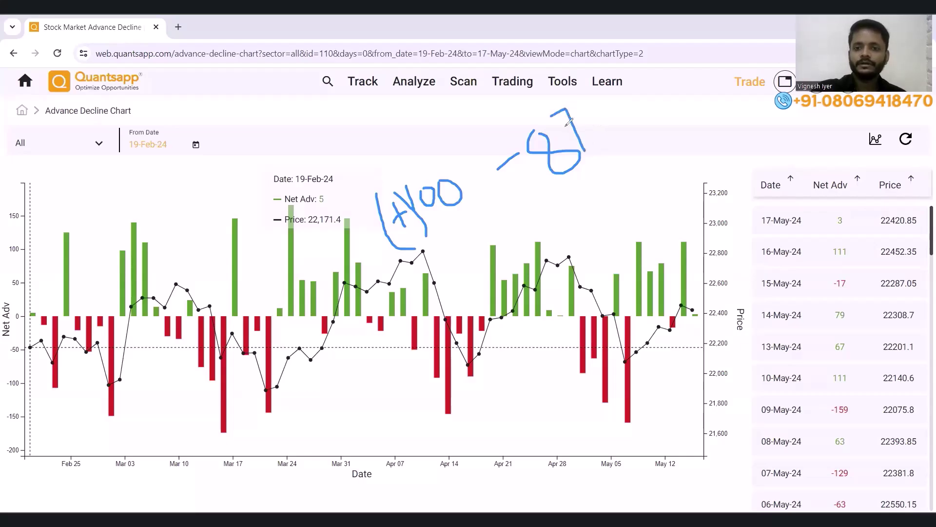
{"action": "left_click_drag", "start_coordinate": [565, 120], "coordinate": [579, 116]}
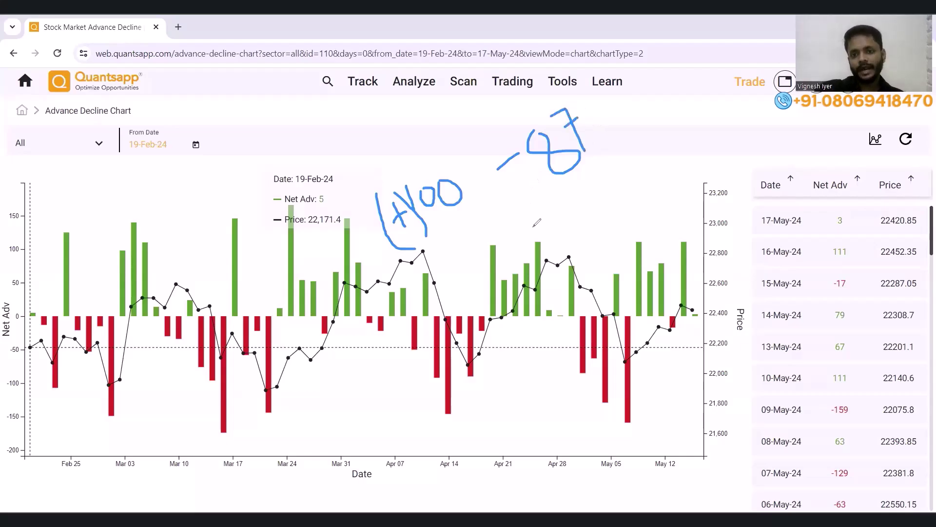
{"action": "mouse_move", "coordinate": [532, 226]}
{"action": "left_mouse_down"}
{"action": "mouse_move", "coordinate": [558, 266]}
{"action": "mouse_move", "coordinate": [563, 239]}
{"action": "mouse_move", "coordinate": [579, 260]}
{"action": "left_mouse_up"}
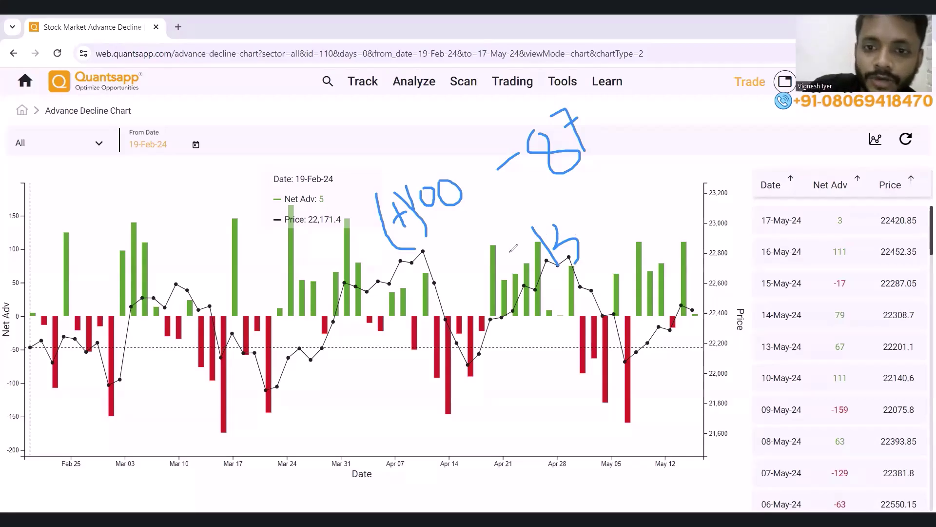
{"action": "mouse_move", "coordinate": [503, 252]}
{"action": "left_mouse_down"}
{"action": "mouse_move", "coordinate": [510, 284]}
{"action": "mouse_move", "coordinate": [516, 267]}
{"action": "mouse_move", "coordinate": [547, 295]}
{"action": "left_mouse_up"}
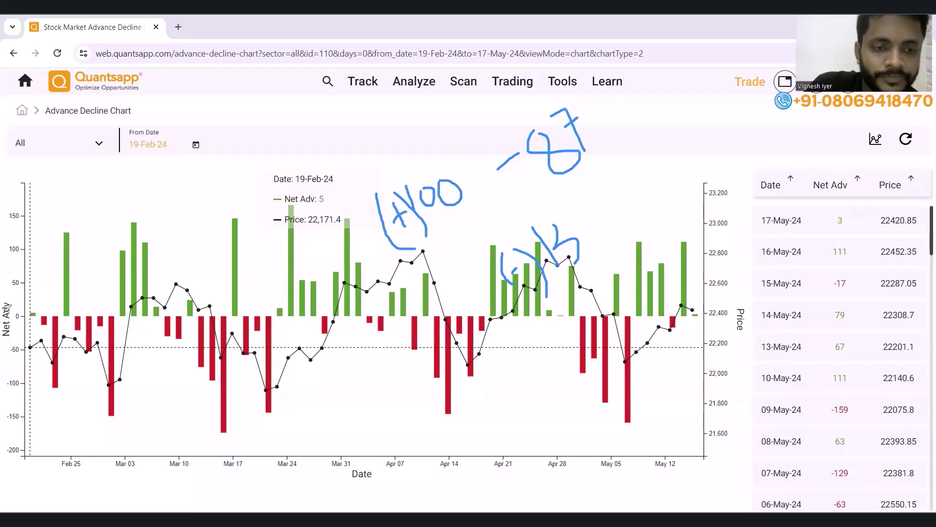
{"action": "key", "text": "Escape"}
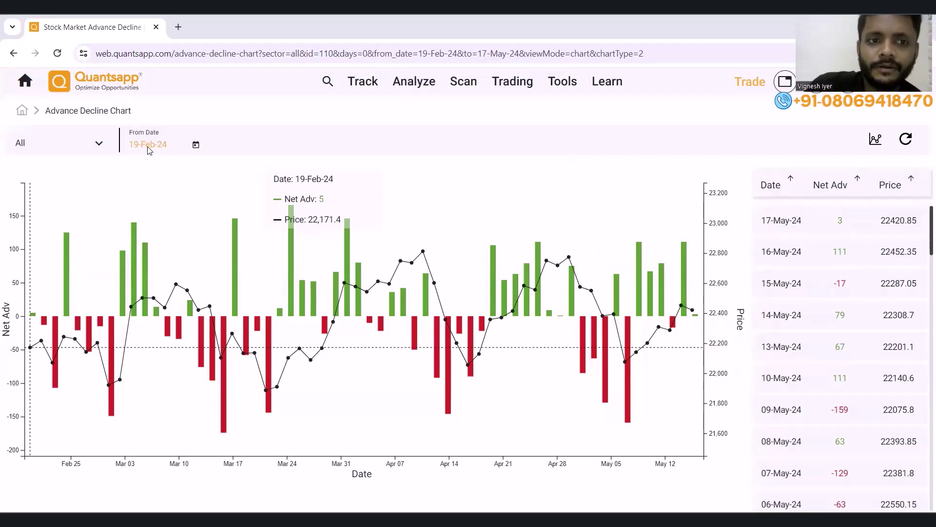
- Set the chart's From Date to 01-Jan-24
{"action": "left_click", "coordinate": [196, 146]}
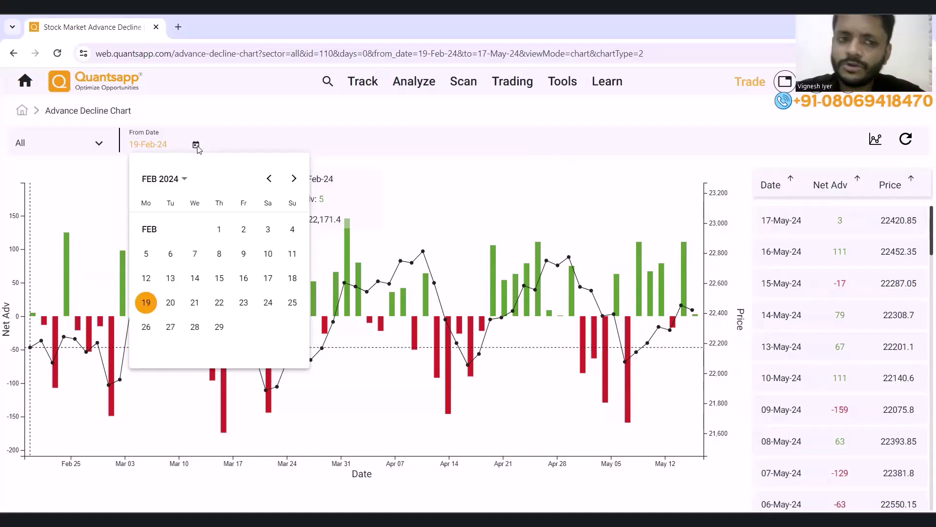
{"action": "left_click", "coordinate": [184, 179]}
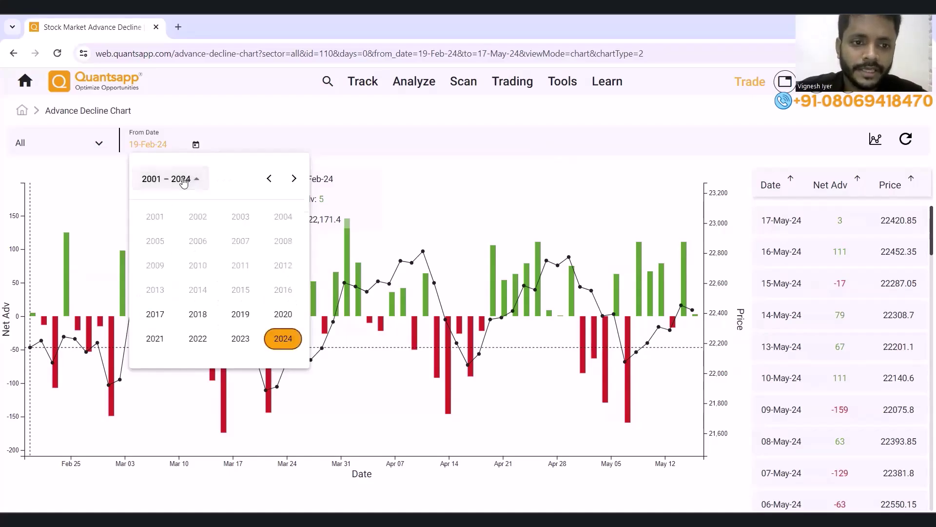
{"action": "left_click", "coordinate": [287, 342]}
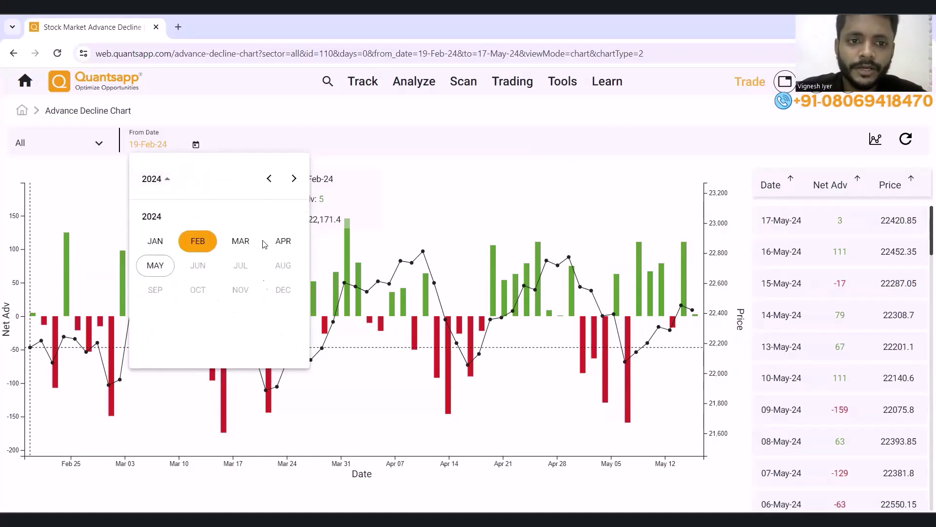
{"action": "left_click", "coordinate": [266, 183]}
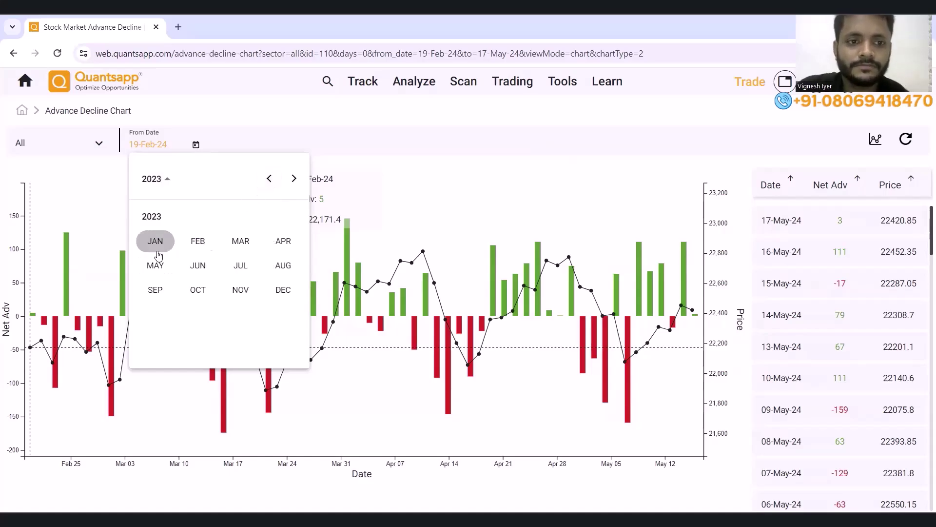
{"action": "left_click", "coordinate": [156, 253]}
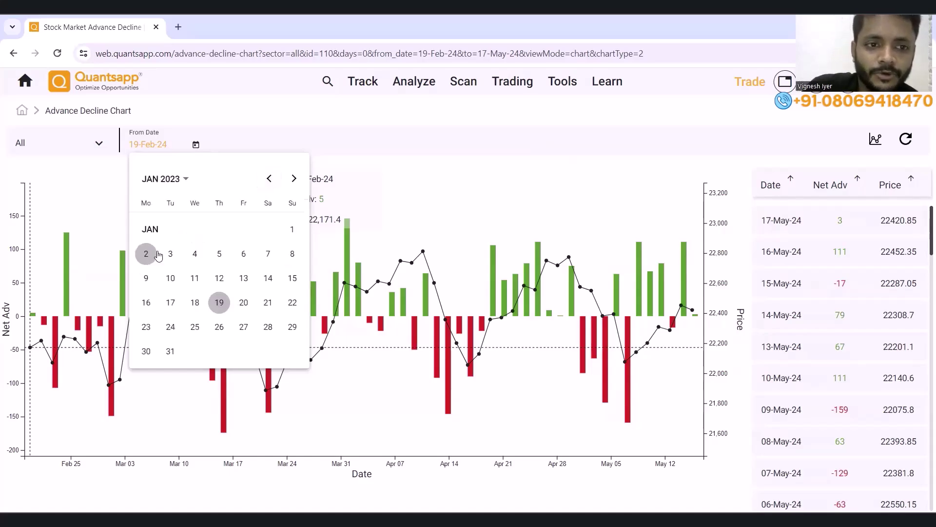
{"action": "left_click", "coordinate": [175, 178]}
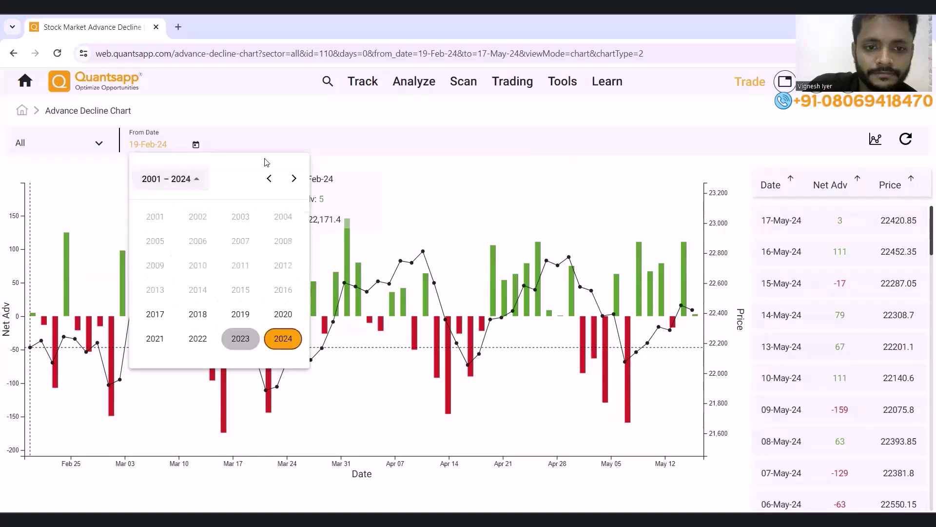
{"action": "left_click", "coordinate": [279, 338]}
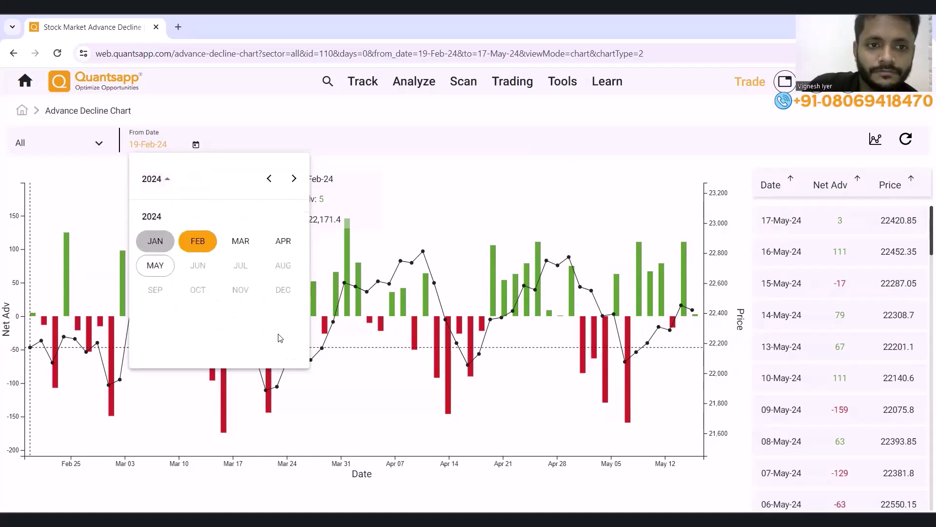
{"action": "left_click", "coordinate": [165, 240]}
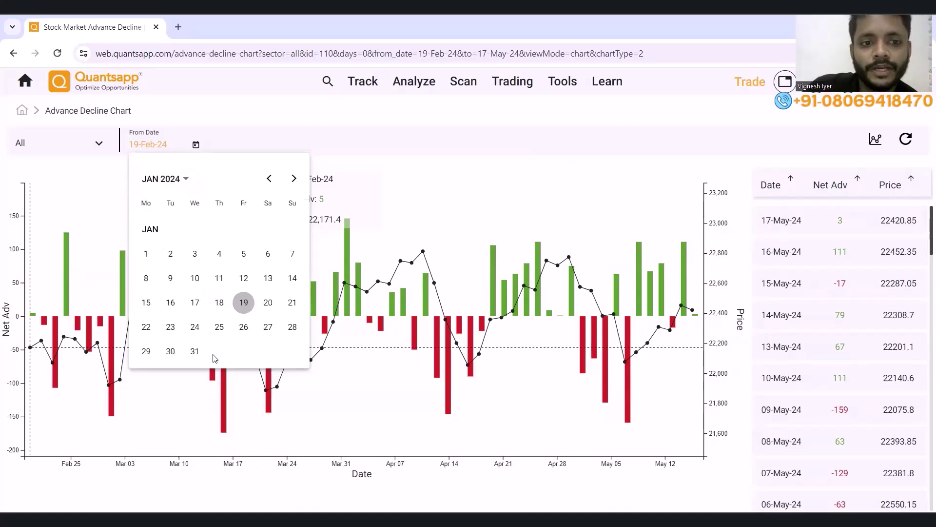
{"action": "left_click", "coordinate": [144, 254]}
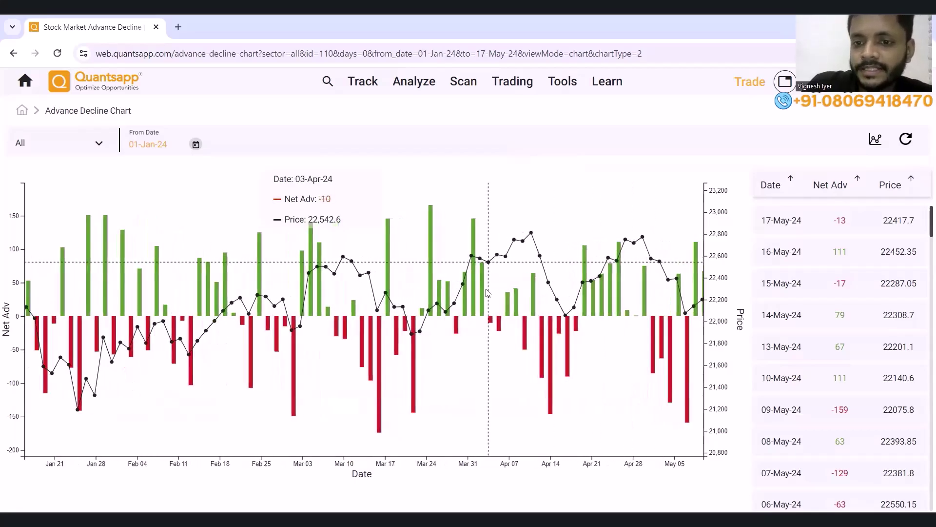
- Change the chart's From Date to 01-Apr-24
{"action": "left_click", "coordinate": [195, 144]}
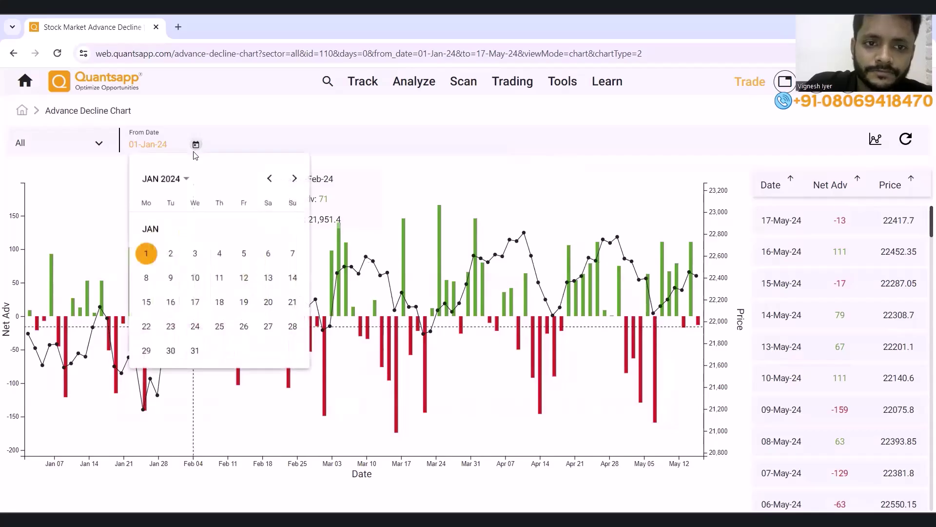
{"action": "left_click", "coordinate": [294, 180]}
{"action": "left_click", "coordinate": [294, 179]}
{"action": "left_click", "coordinate": [294, 180]}
{"action": "left_click", "coordinate": [149, 255]}
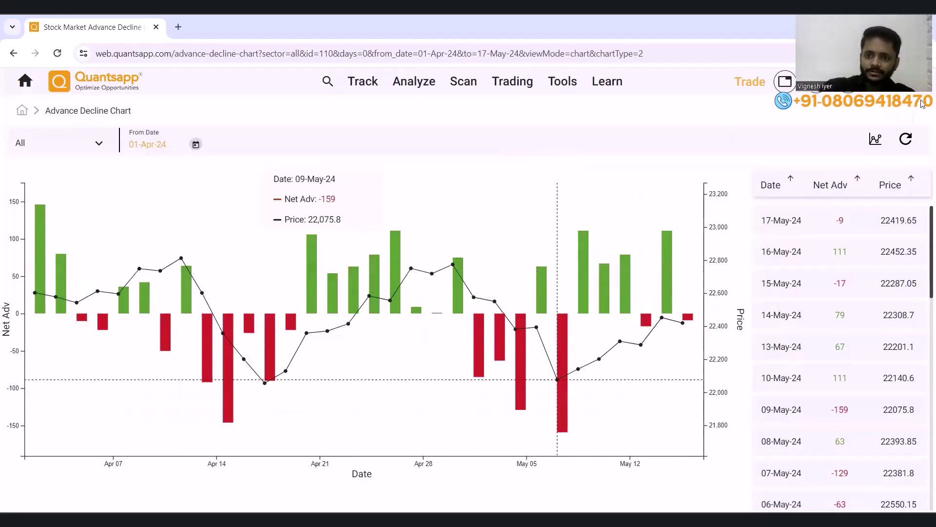
- Display the net advances as a line chart, and return to the bar chart
{"action": "left_click", "coordinate": [875, 141]}
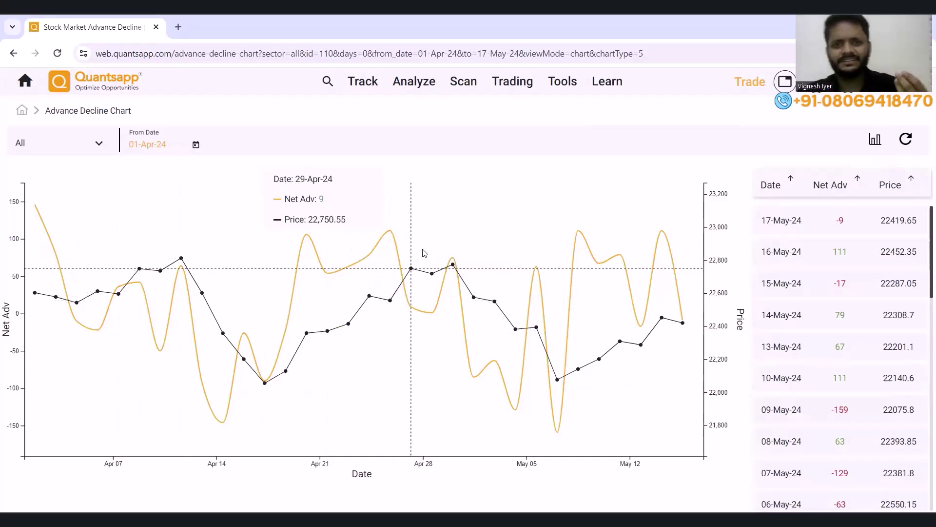
{"action": "left_click", "coordinate": [878, 139]}
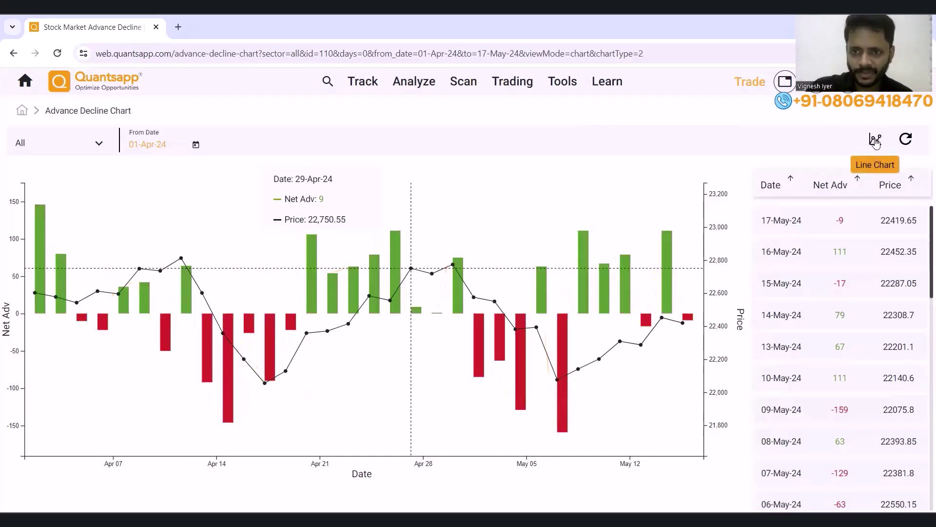
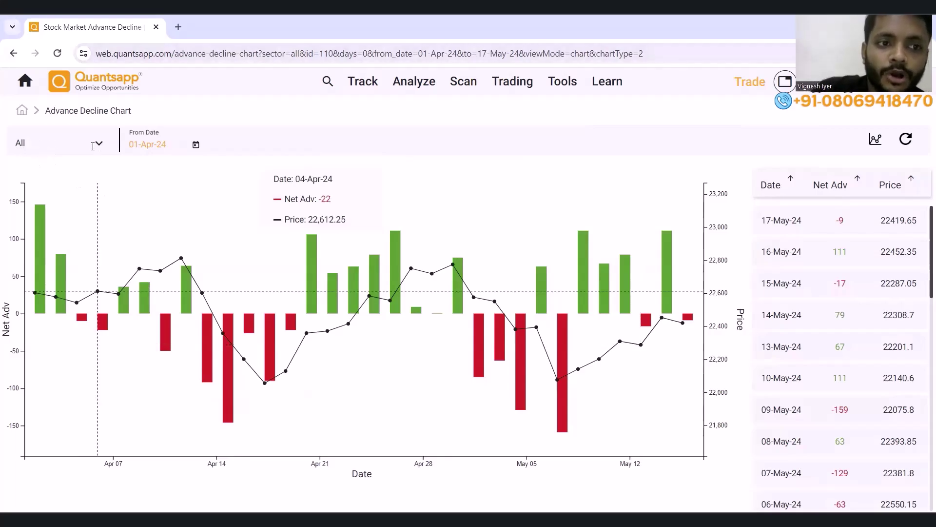
- Filter the advance-decline chart to the Auto sector
{"action": "left_click", "coordinate": [95, 144]}
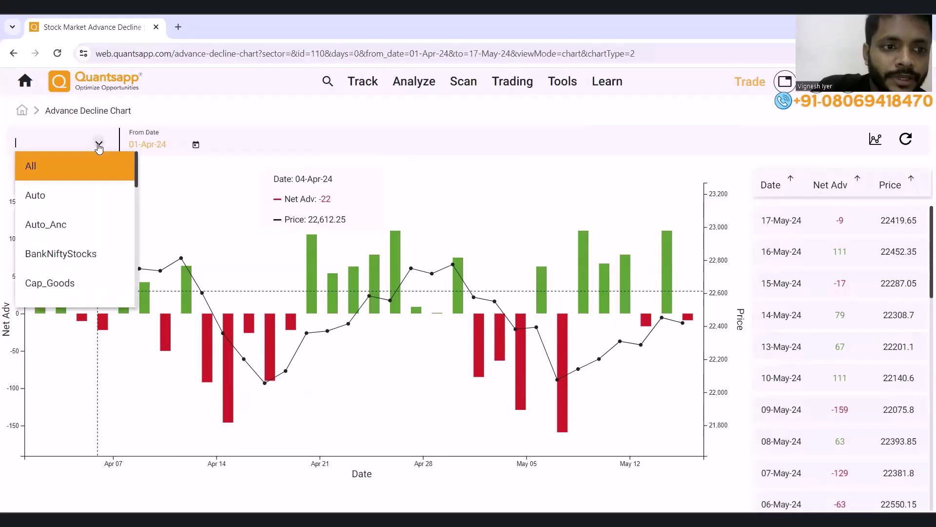
{"action": "left_click", "coordinate": [35, 198]}
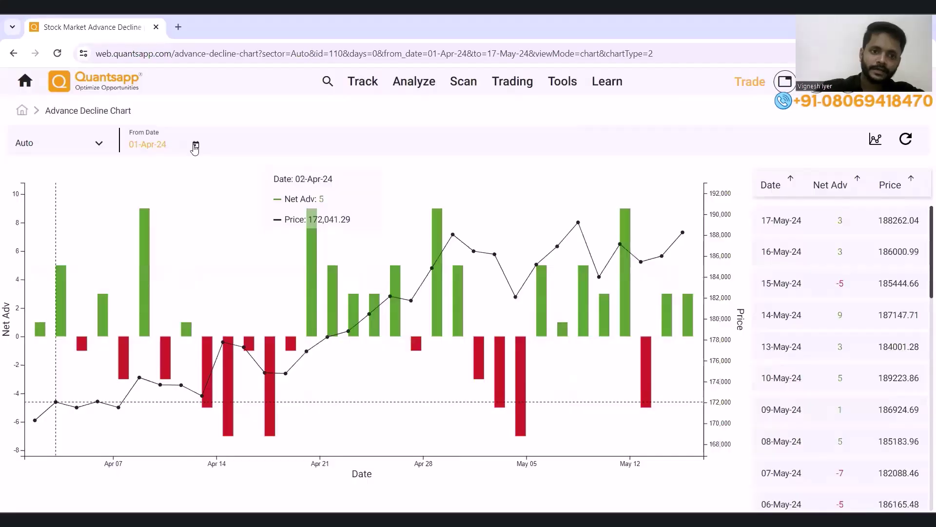
- Set the Auto sector chart's From Date to 01-Jan-24
{"action": "left_click", "coordinate": [197, 147]}
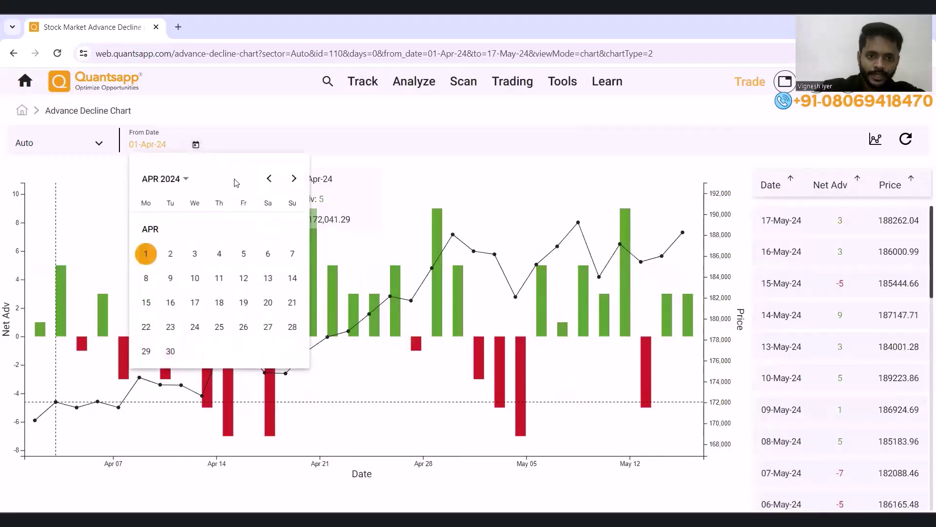
{"action": "left_click", "coordinate": [264, 181]}
{"action": "left_click", "coordinate": [265, 181]}
{"action": "left_click", "coordinate": [265, 181]}
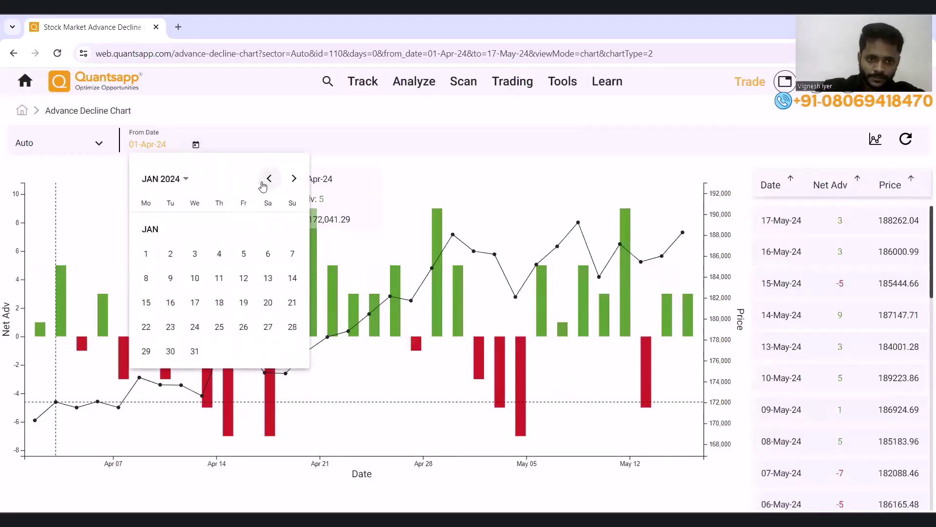
{"action": "left_click", "coordinate": [146, 254]}
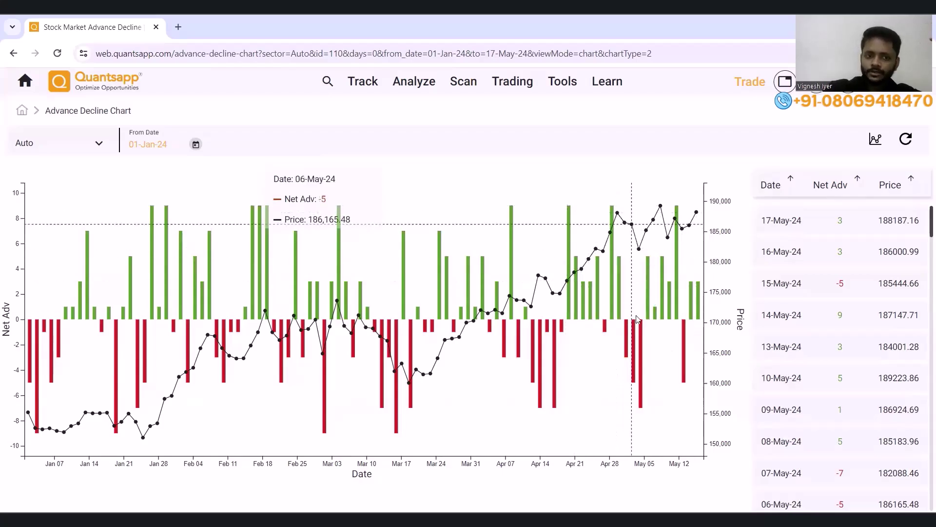
- Switch the chart's sector to FMCG
{"action": "left_click", "coordinate": [96, 145]}
{"action": "scroll", "coordinate": [74, 264], "scroll_direction": "down", "scroll_amount": 3}
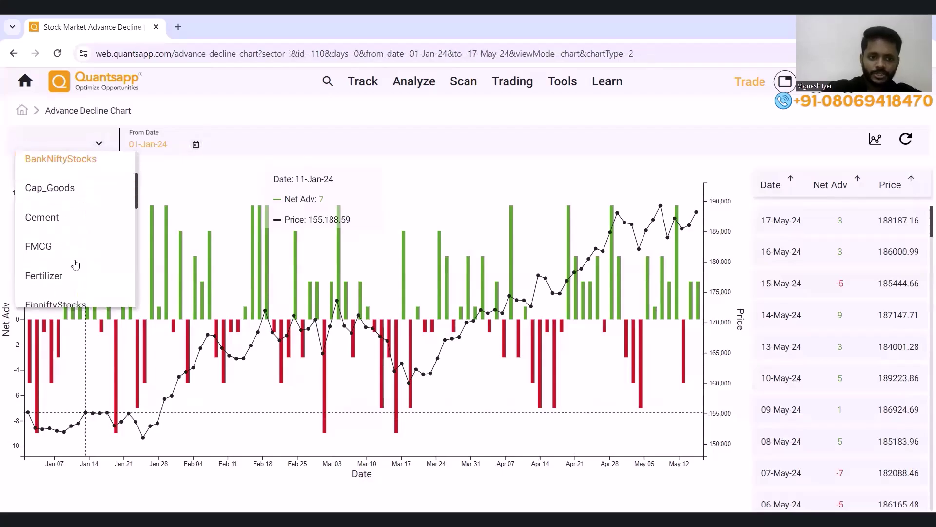
{"action": "left_click", "coordinate": [51, 230]}
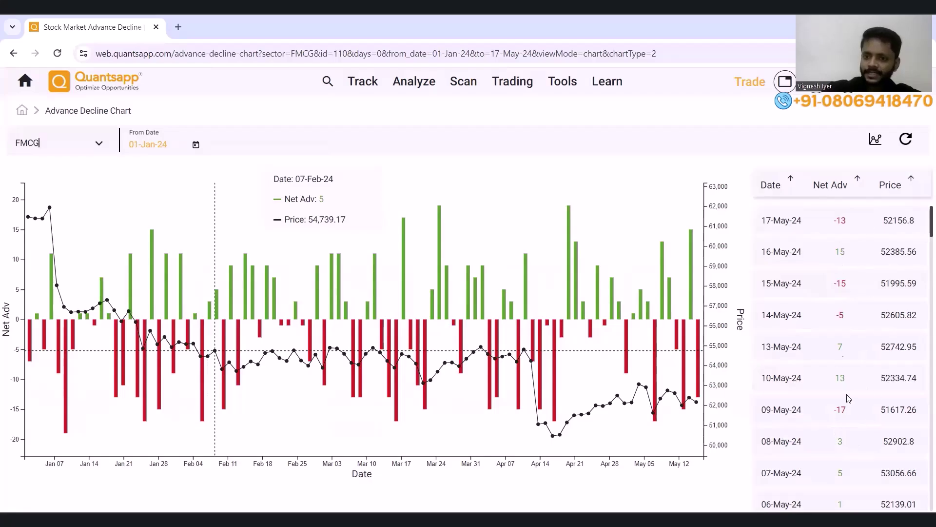
- Sort the FMCG data table by Net Adv, try the reversed order and look through its rows, and restore the first order
{"action": "left_click", "coordinate": [859, 181]}
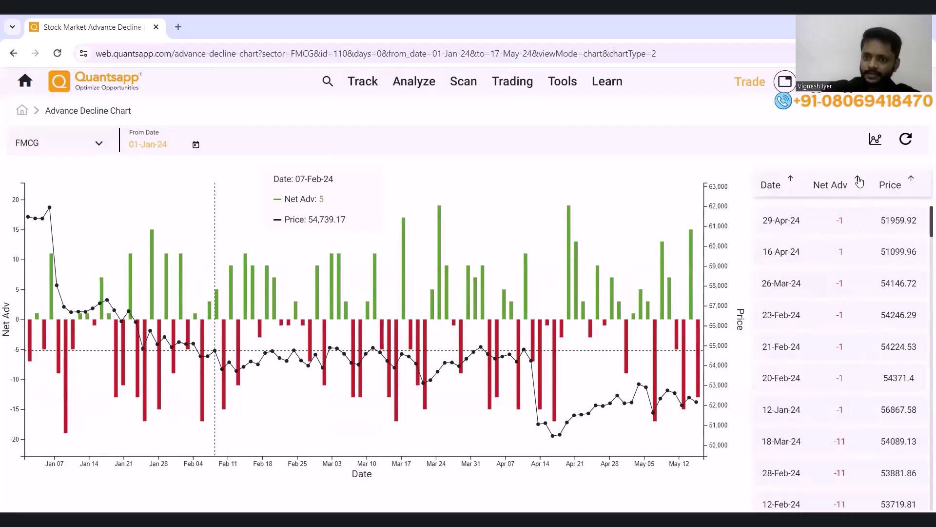
{"action": "left_click", "coordinate": [859, 180]}
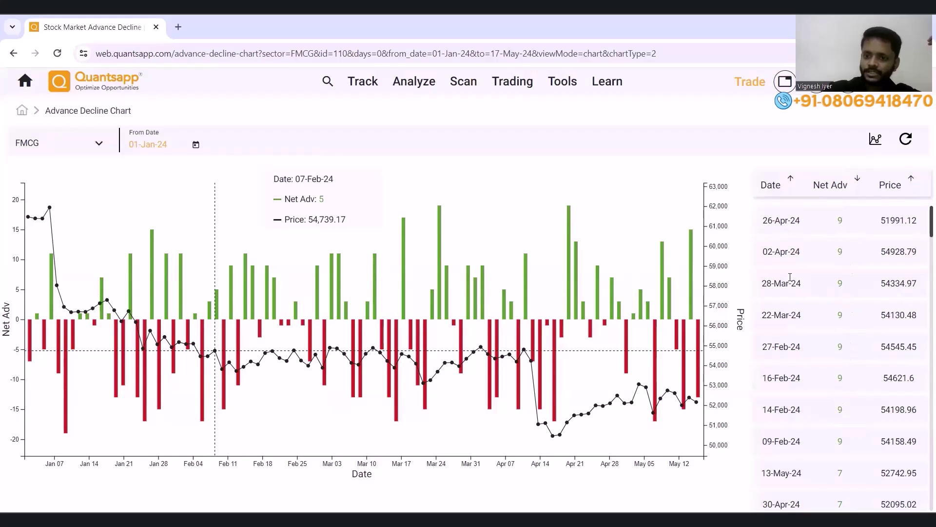
{"action": "scroll", "coordinate": [863, 312], "scroll_direction": "down", "scroll_amount": 4}
{"action": "scroll", "coordinate": [861, 310], "scroll_direction": "down", "scroll_amount": 3}
{"action": "scroll", "coordinate": [861, 310], "scroll_direction": "up", "scroll_amount": 7}
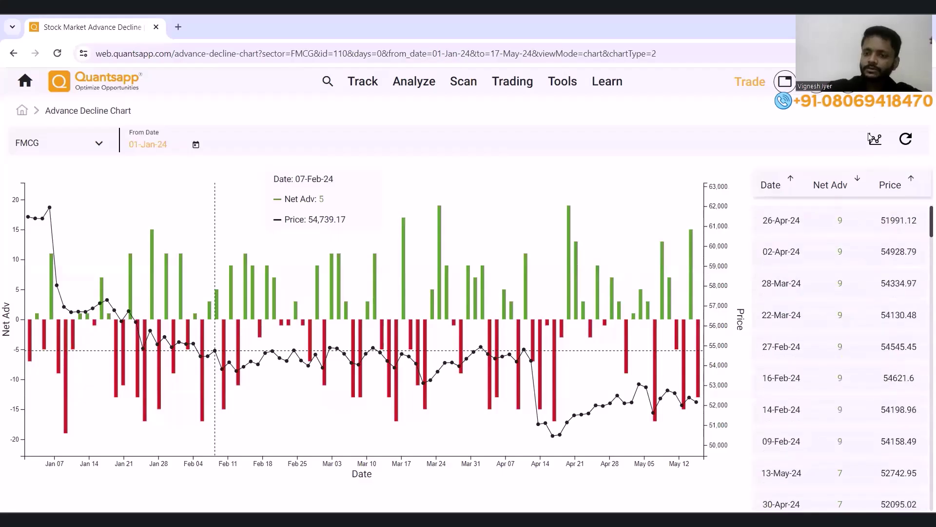
{"action": "left_click", "coordinate": [858, 180]}
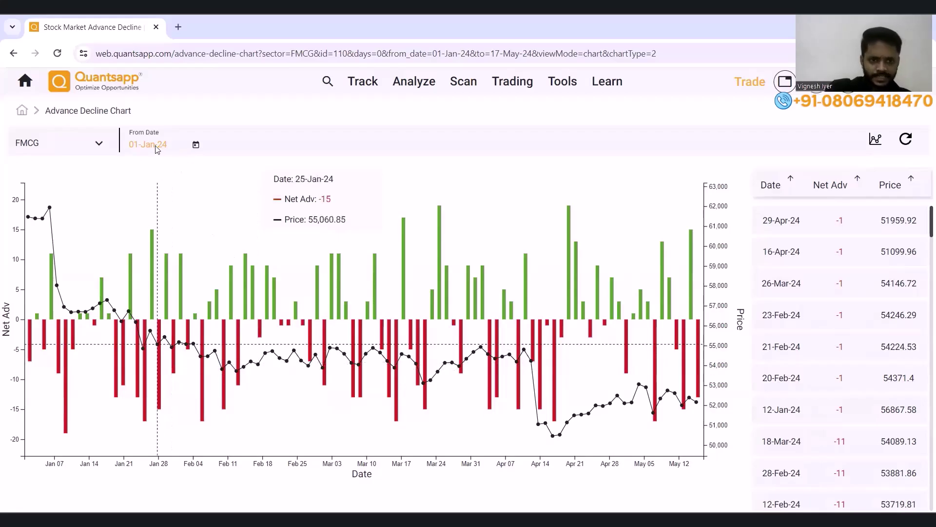
- Look through the available sectors and change the chart from FMCG to Auto
{"action": "left_click", "coordinate": [99, 144]}
{"action": "scroll", "coordinate": [84, 194], "scroll_direction": "down", "scroll_amount": 5}
{"action": "scroll", "coordinate": [84, 194], "scroll_direction": "up", "scroll_amount": 5}
{"action": "left_click", "coordinate": [495, 184]}
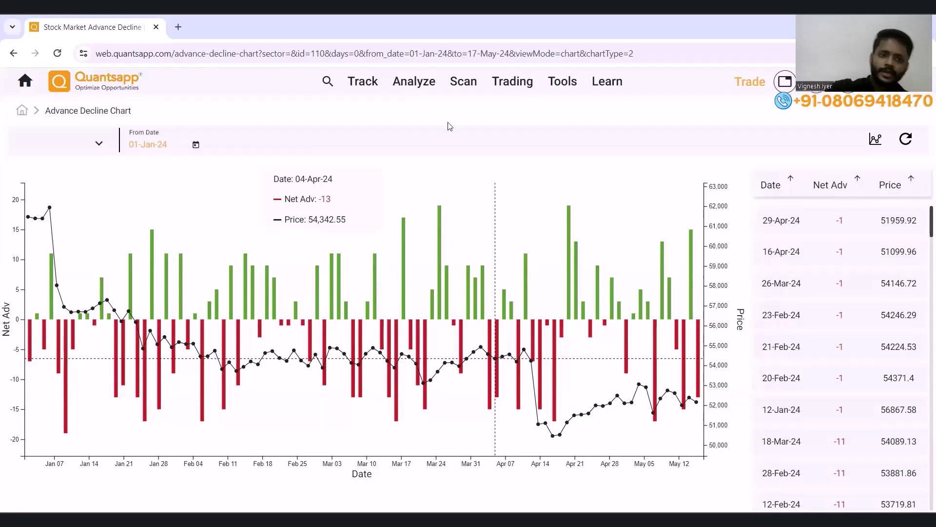
{"action": "left_click", "coordinate": [97, 151]}
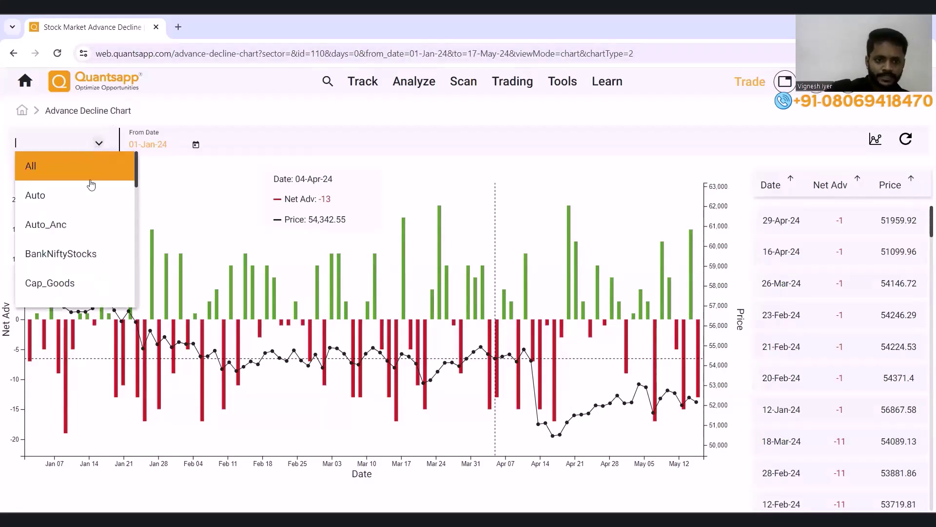
{"action": "left_click", "coordinate": [69, 206]}
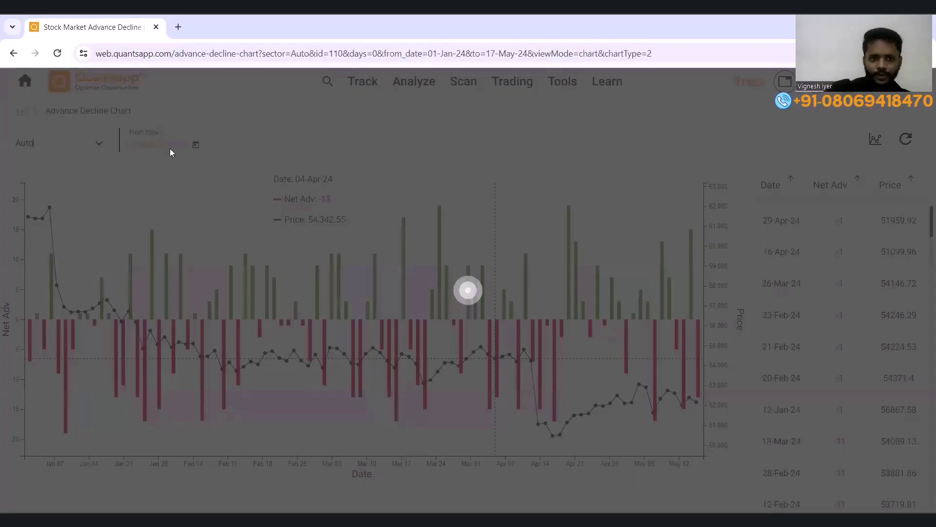